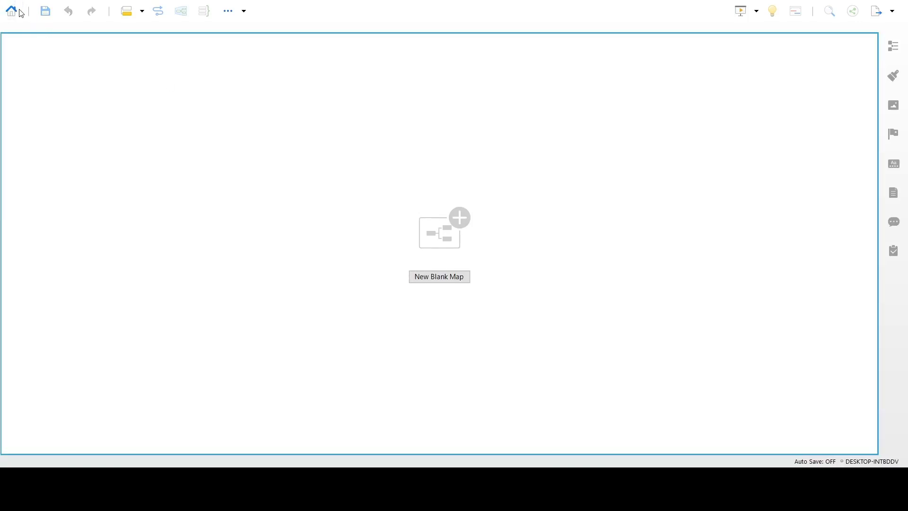
Create a new blank mind map using the classic Map layout.
key("ctrl+n")
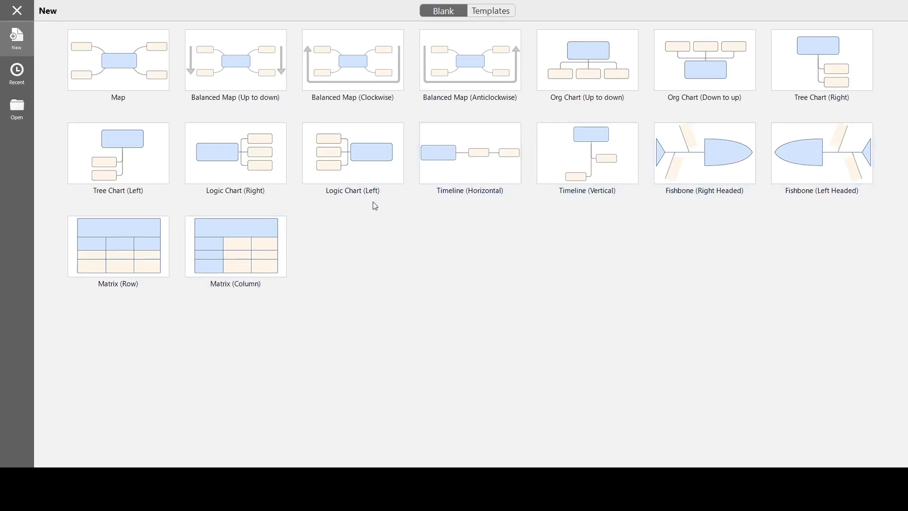
left_click(125, 66)
left_click(637, 359)
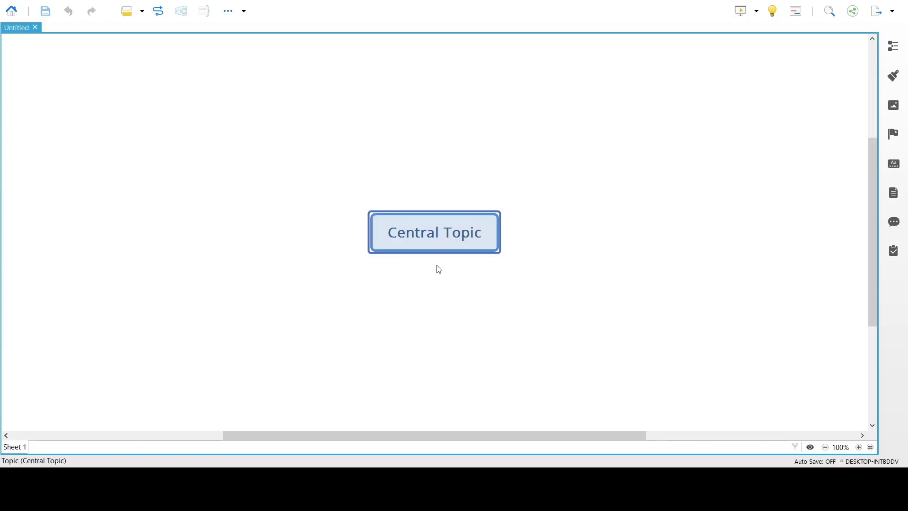
Rename the central topic to Memory and attach Main Topic 1 to it.
double_click(444, 233)
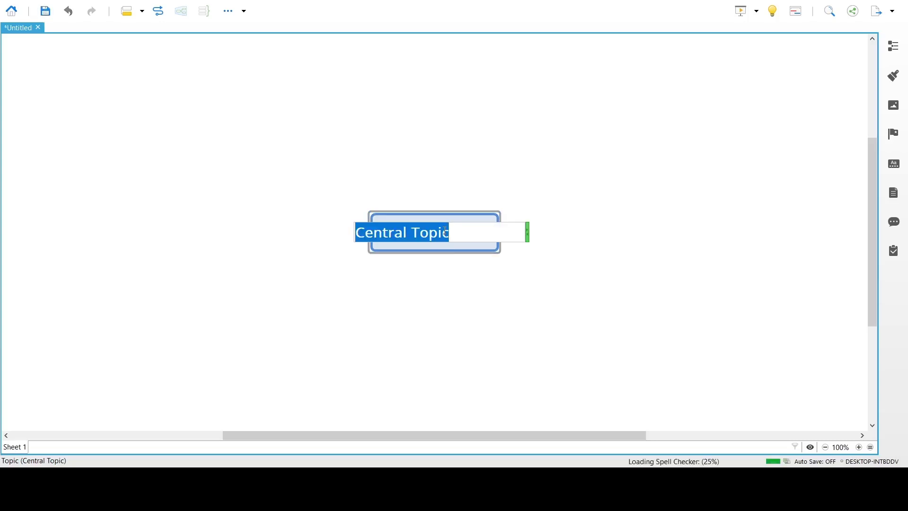
type("Memory")
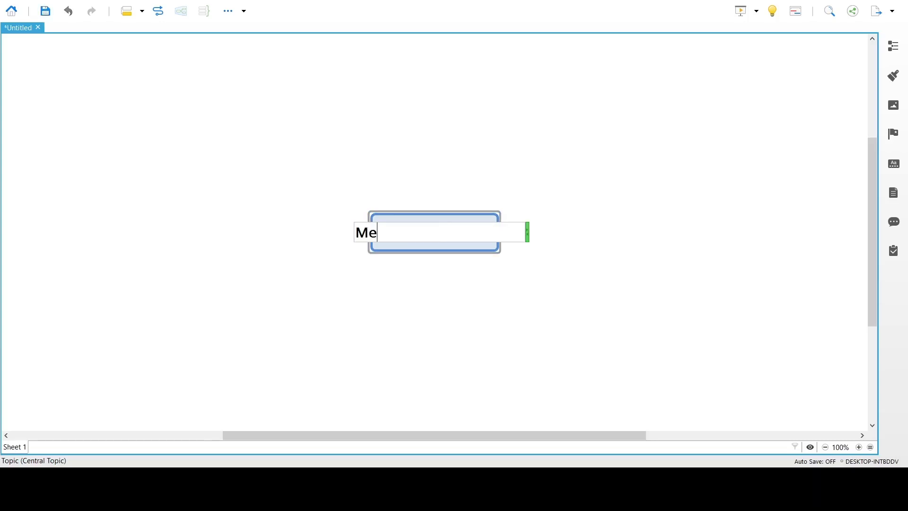
key("Return")
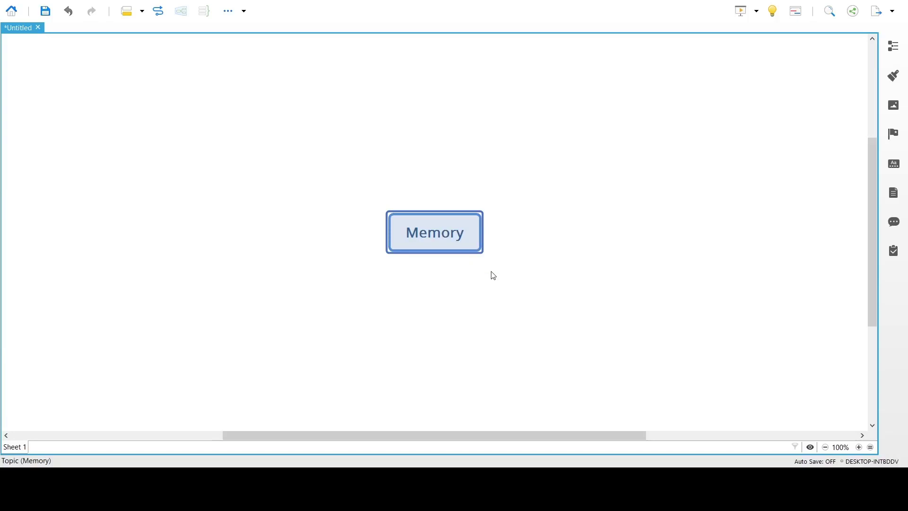
key("Tab")
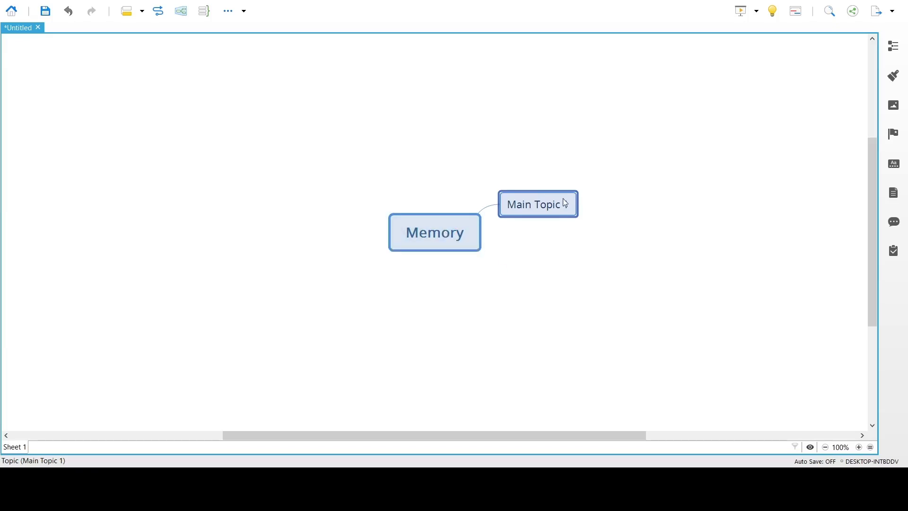
Name the first two main branches Techniques and Principles, adding a third branch.
double_click(541, 207)
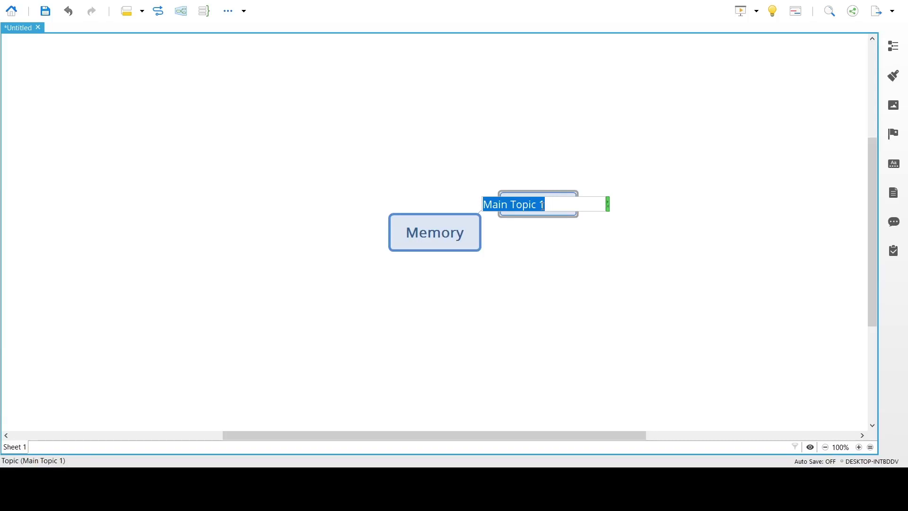
type("Techniques")
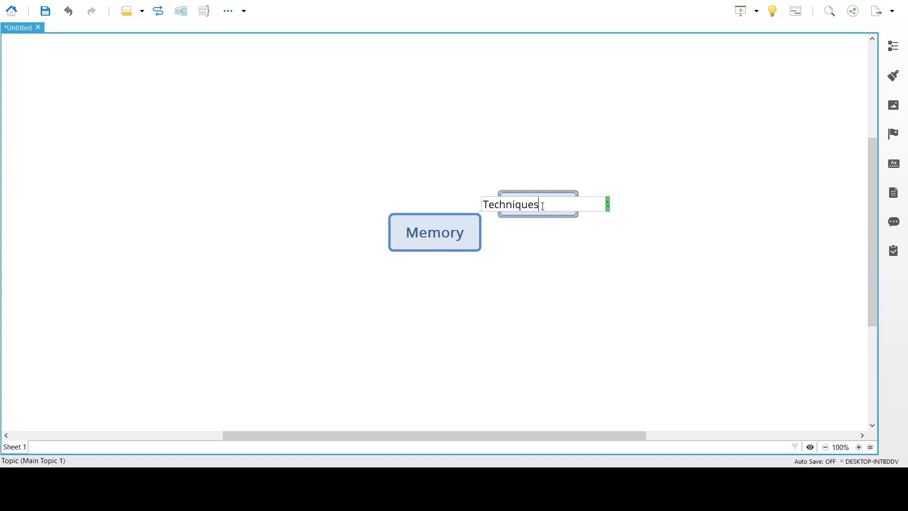
key("Return")
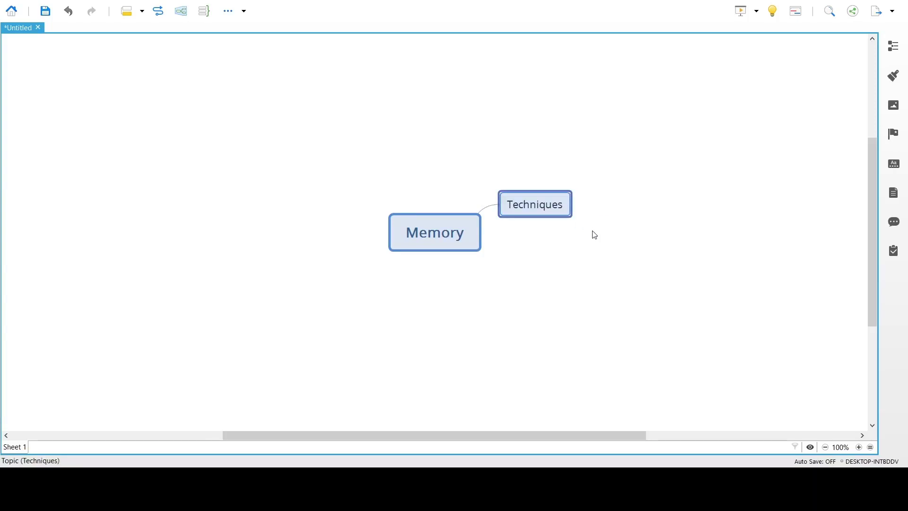
key("Return")
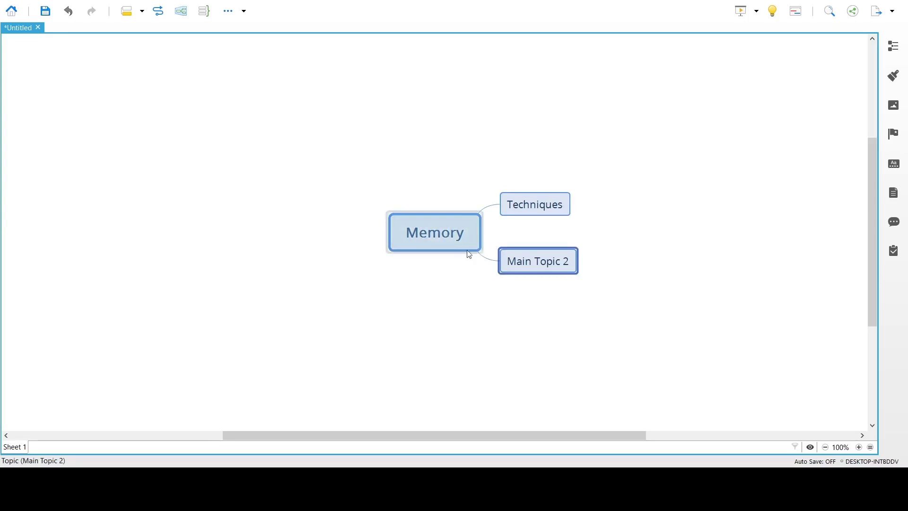
double_click(541, 270)
type("Principles")
key("Return")
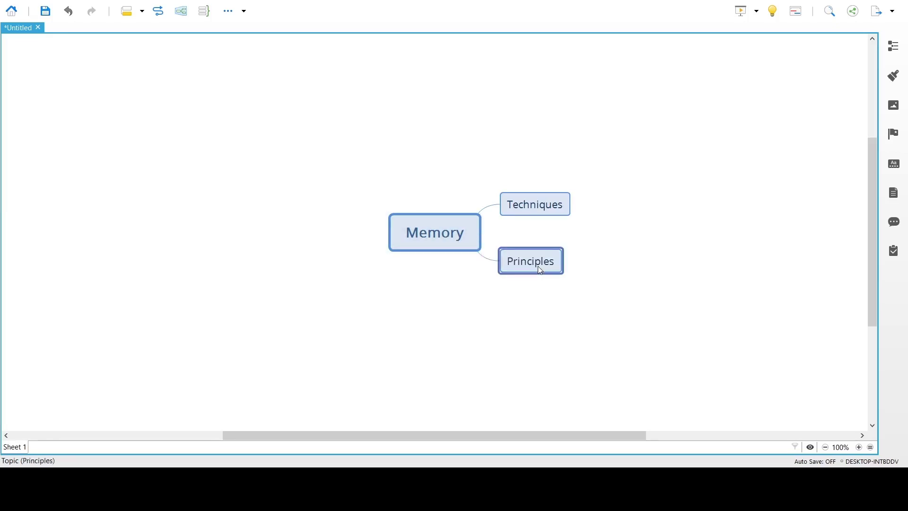
key("Return")
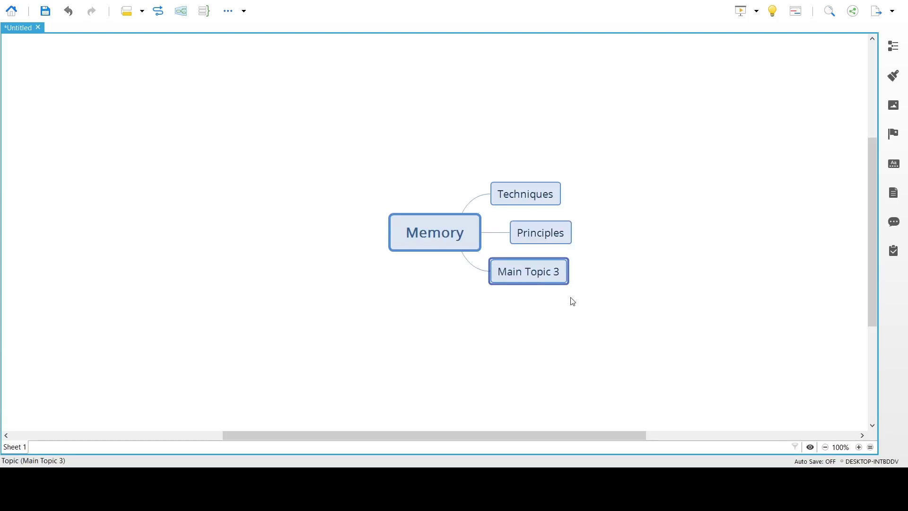
Name the third branch Famous people and add a fourth main topic.
double_click(542, 274)
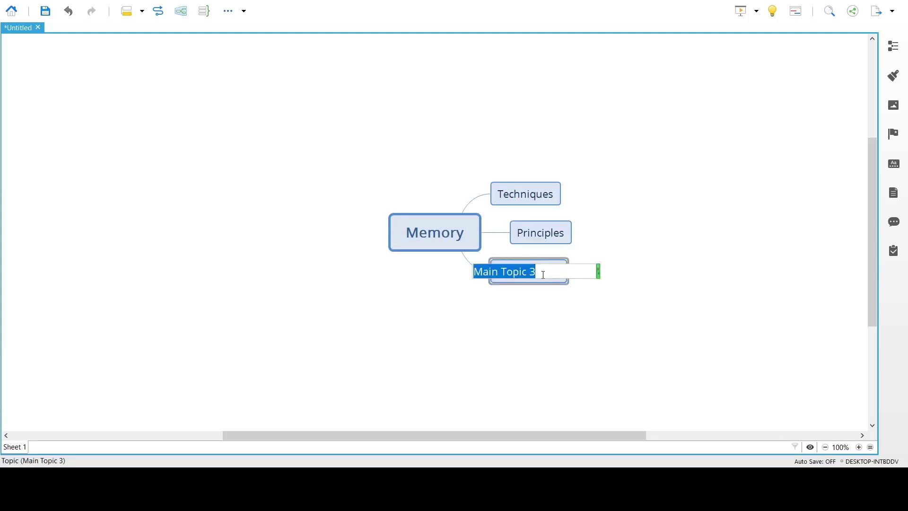
type("Famous peop")
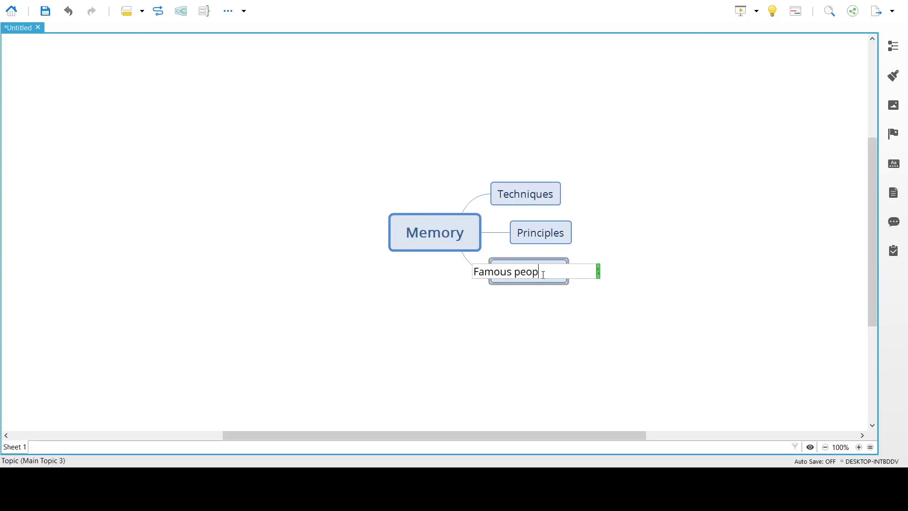
type("le")
key("Return")
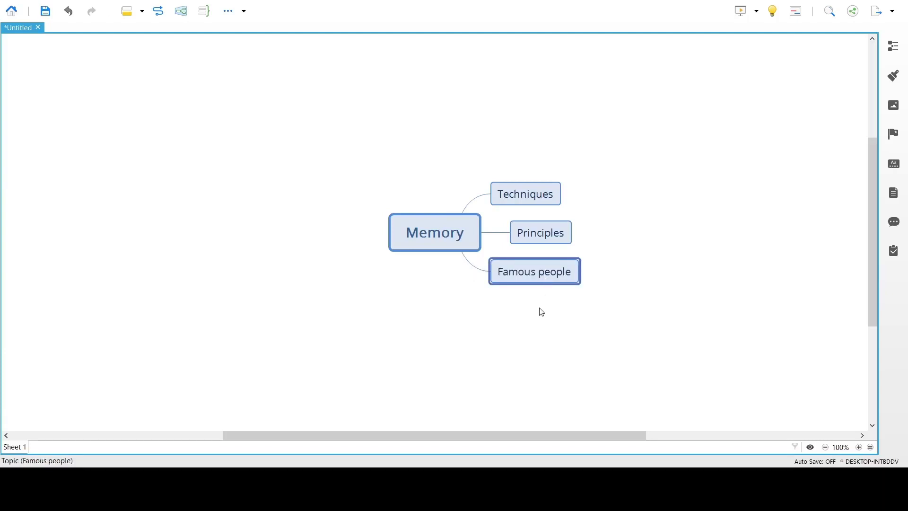
key("Return")
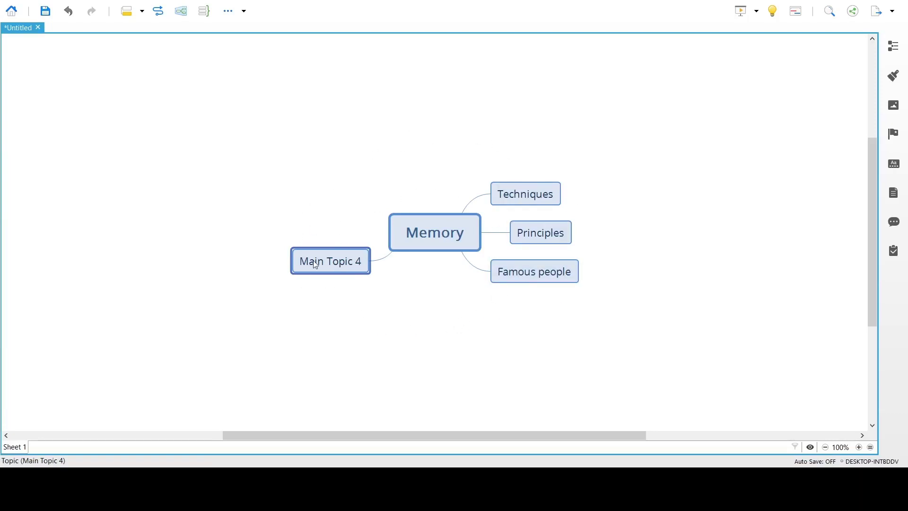
Add five subtopics under Techniques.
left_click(520, 198)
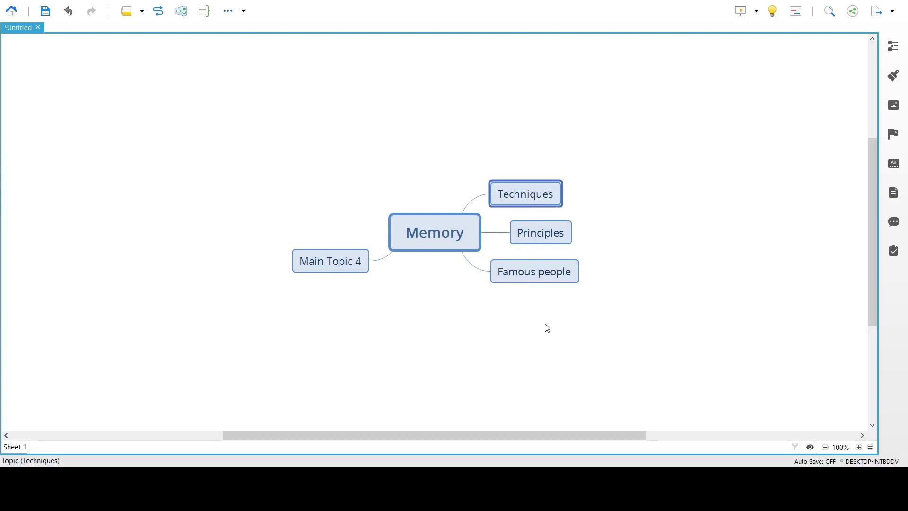
key("Tab")
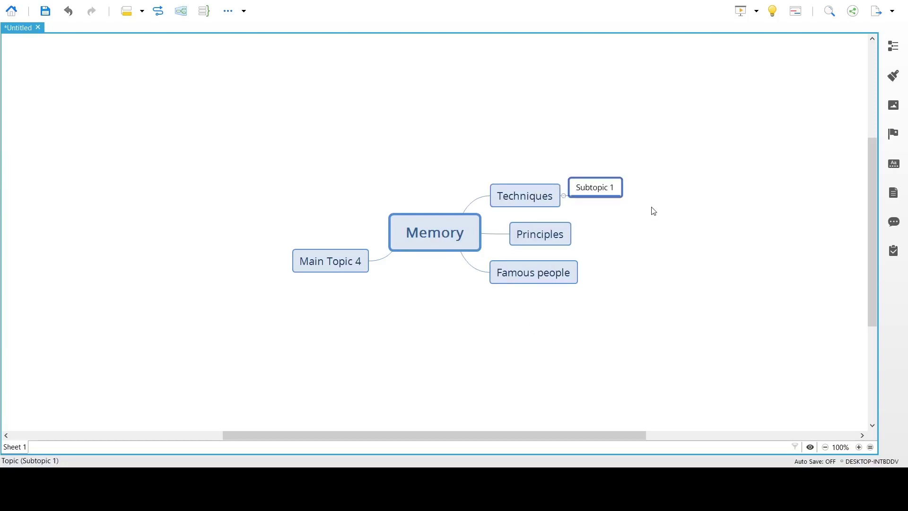
key("Return")
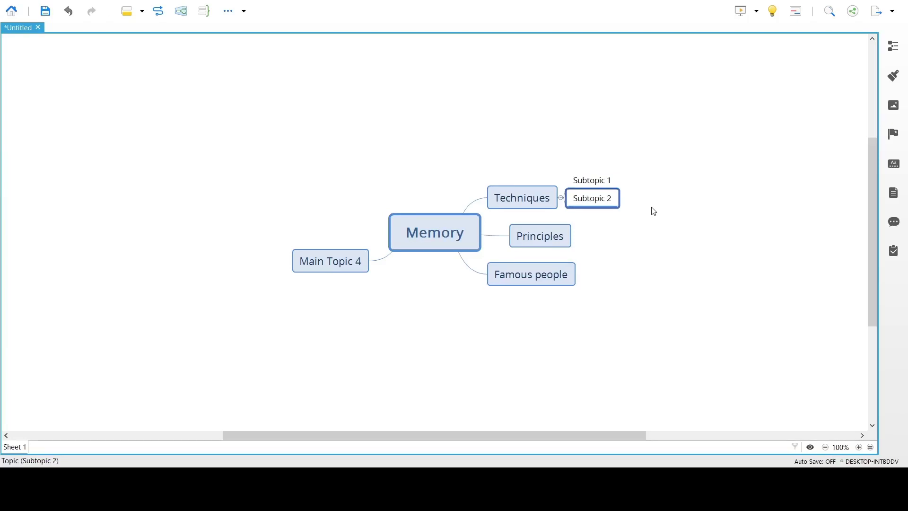
key("Return")
key("Return")
key("Return")
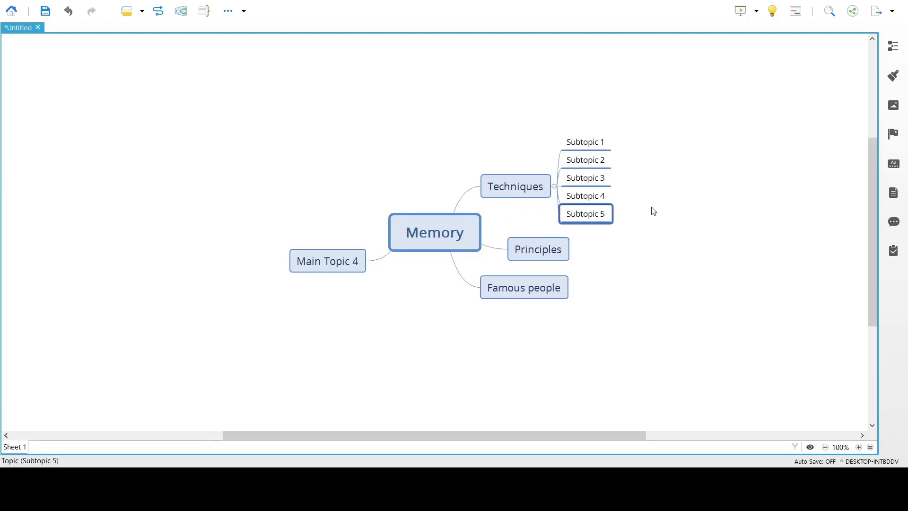
Rename Subtopic 5 to 'method of loci' and give it a child topic.
double_click(593, 217)
type("meth")
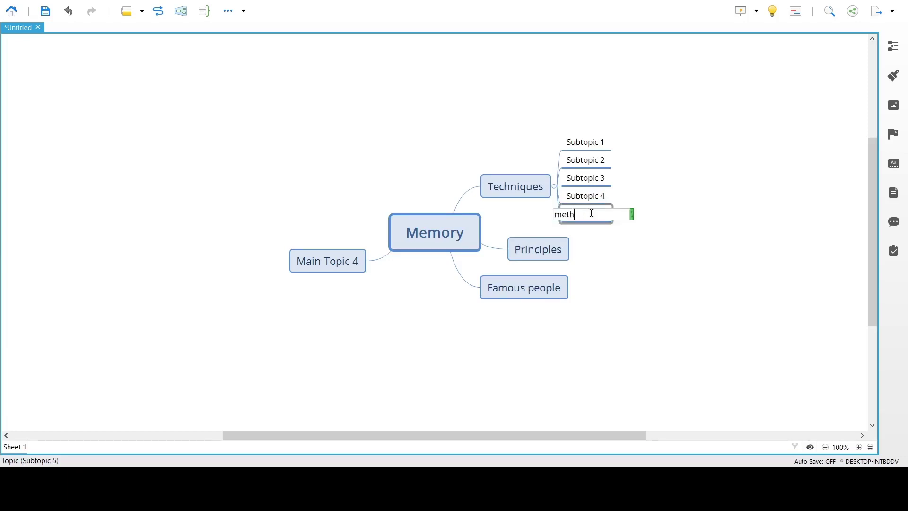
type("od of loci")
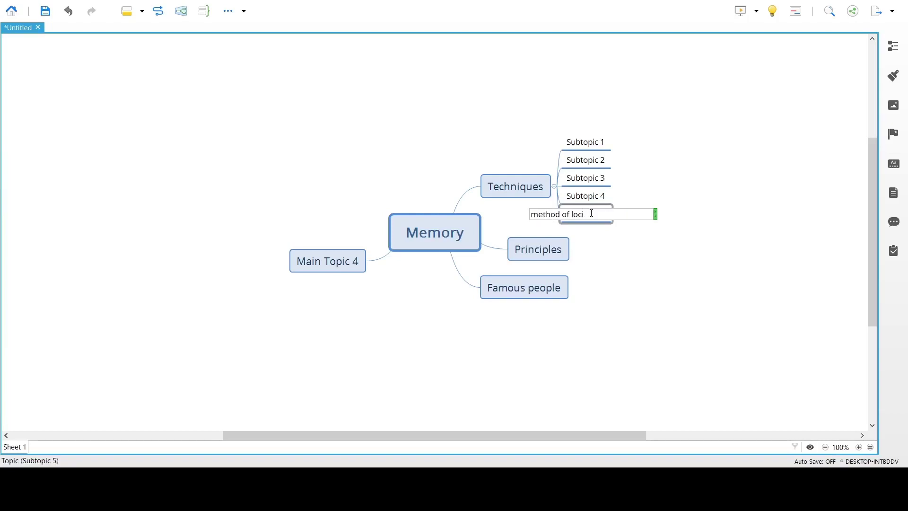
key("Return")
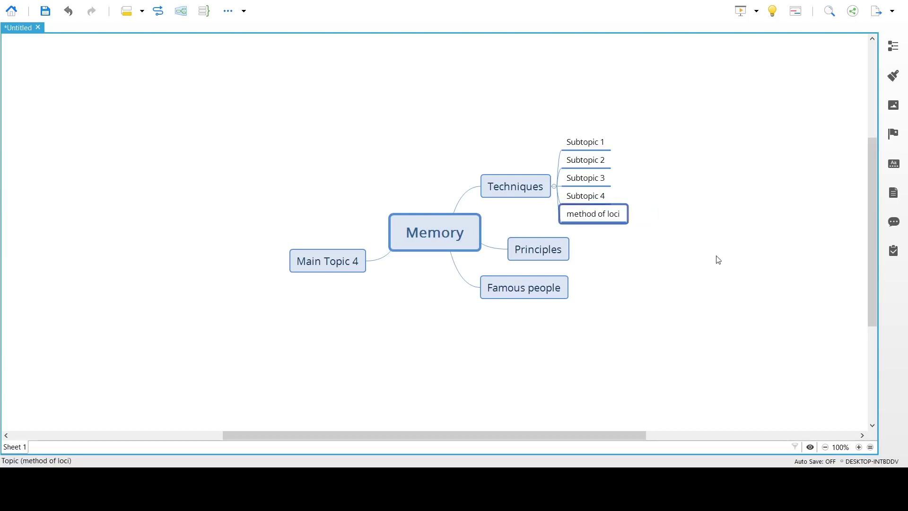
key("Tab")
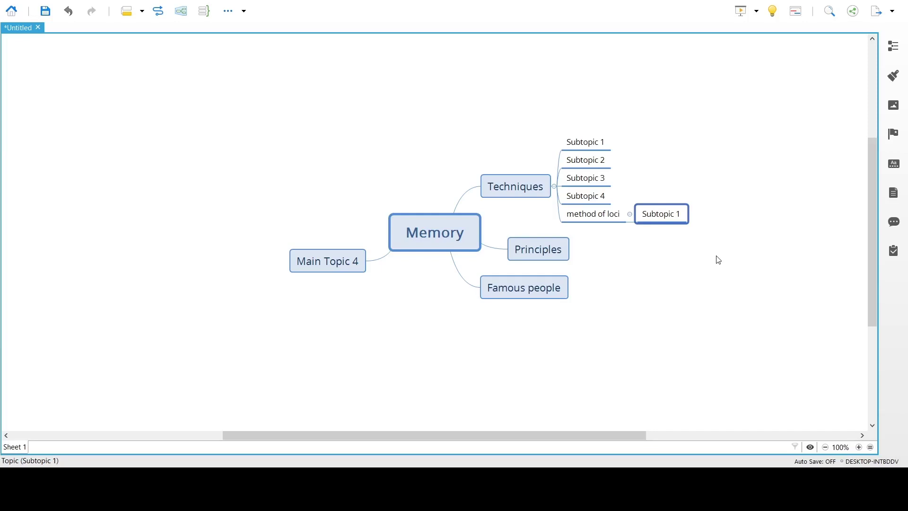
Name method of loci's children 'number of locations' and 'how to memorise'.
type("number")
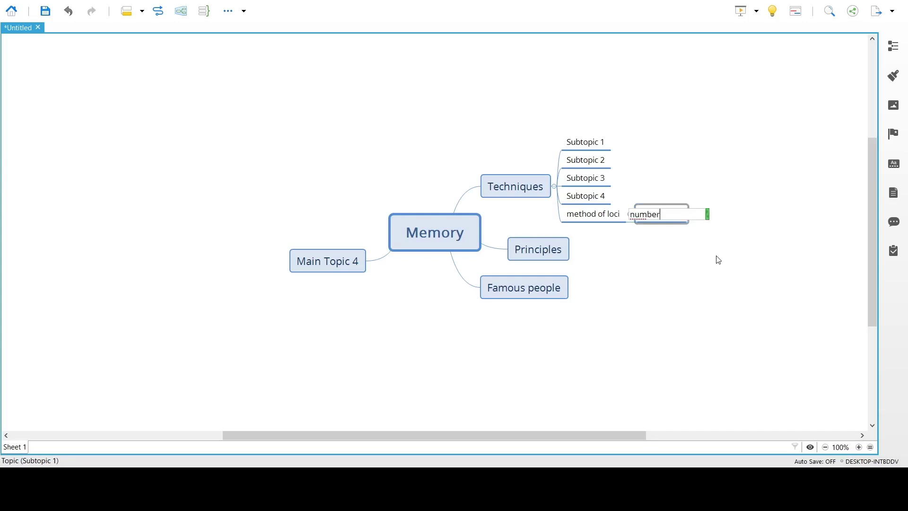
type("of locations")
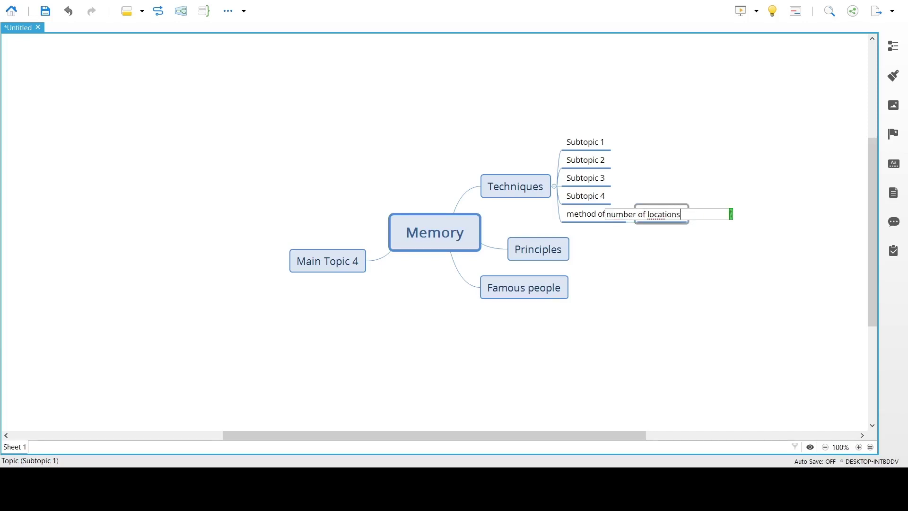
key("Return")
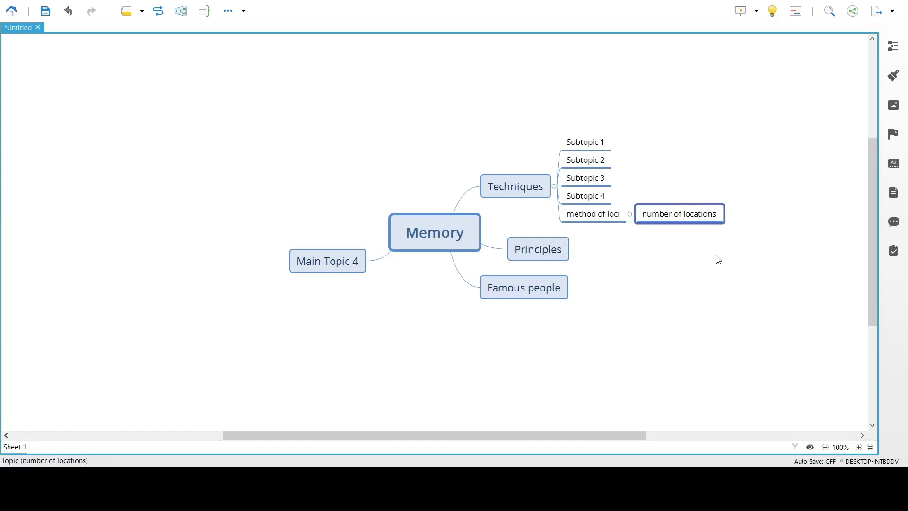
key("Return")
type("how to ")
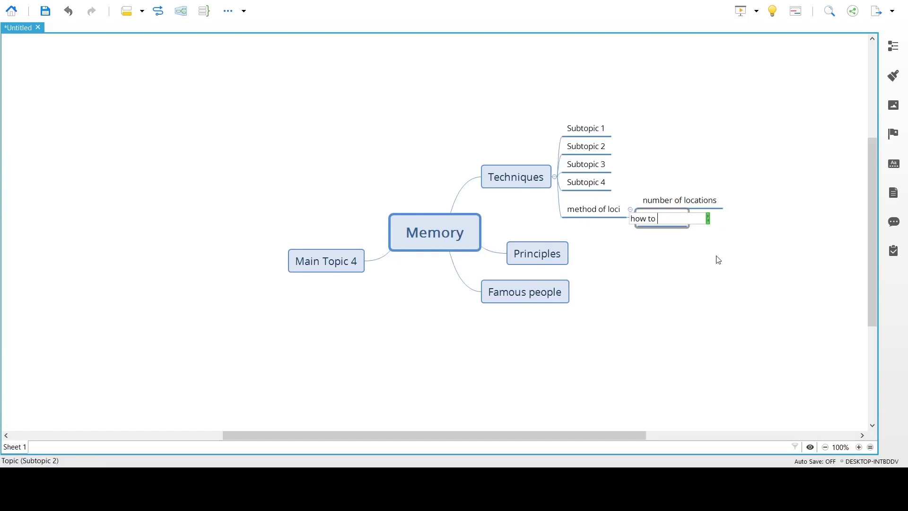
type("memorise")
key("Return")
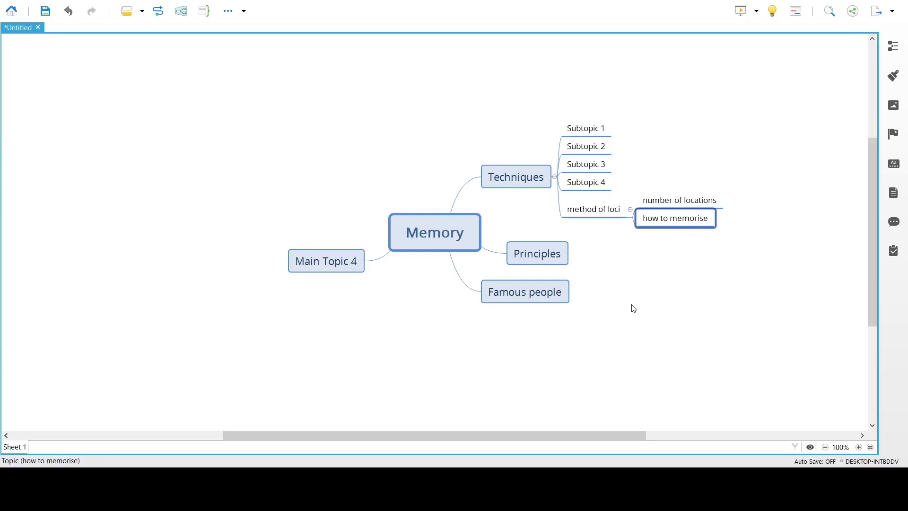
Retitle the central Memory topic as Fitness.
left_click(330, 264)
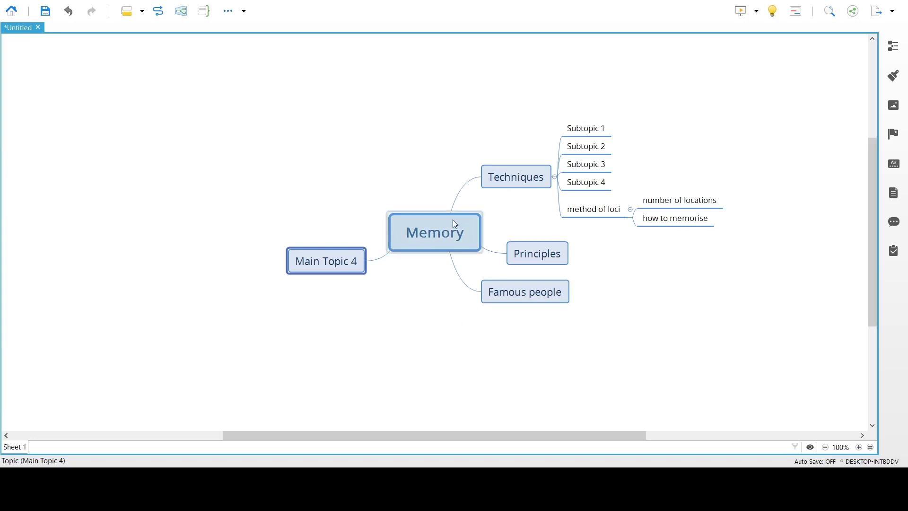
left_click(441, 239)
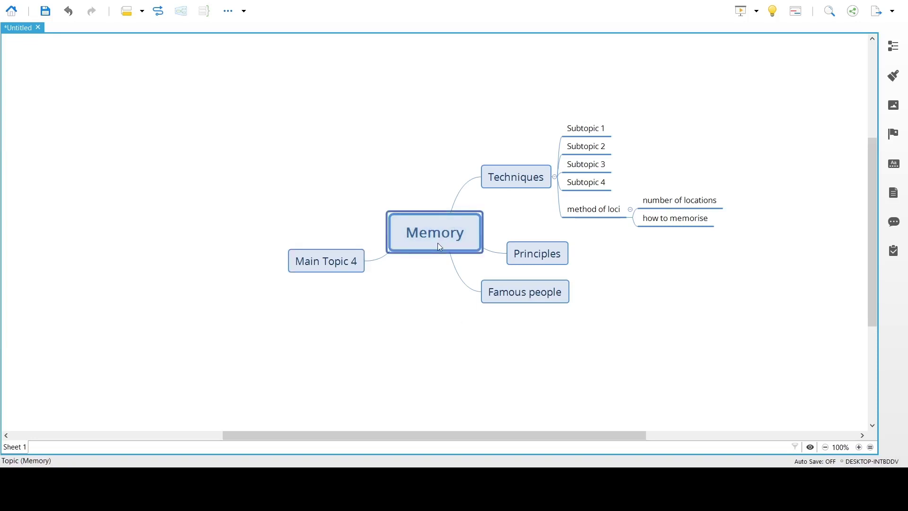
double_click(438, 244)
type("Fit")
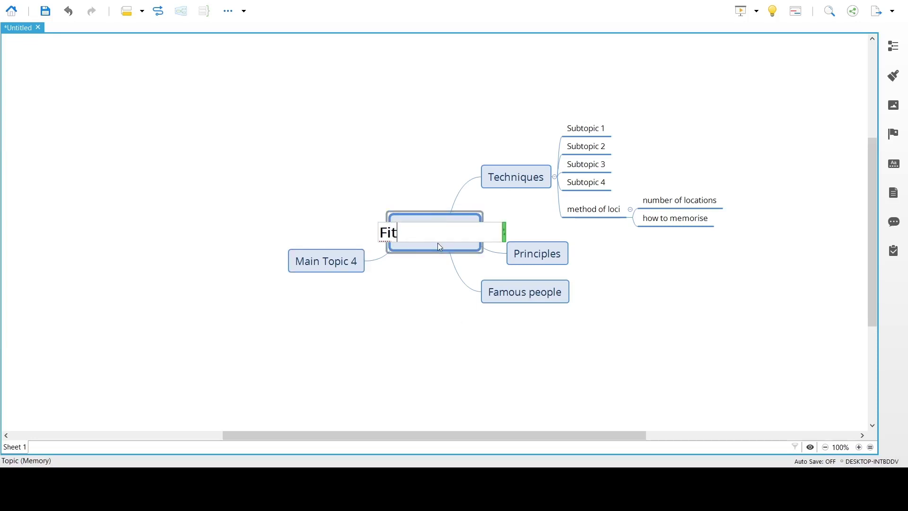
type("ness")
key("Return")
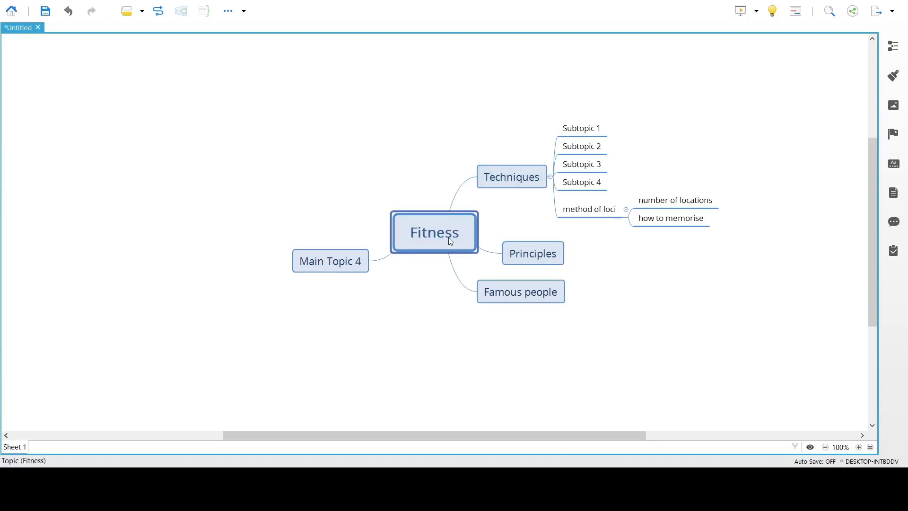
Add an Exercises main topic with a first subtopic named jogging.
key("Tab")
type("Exercis")
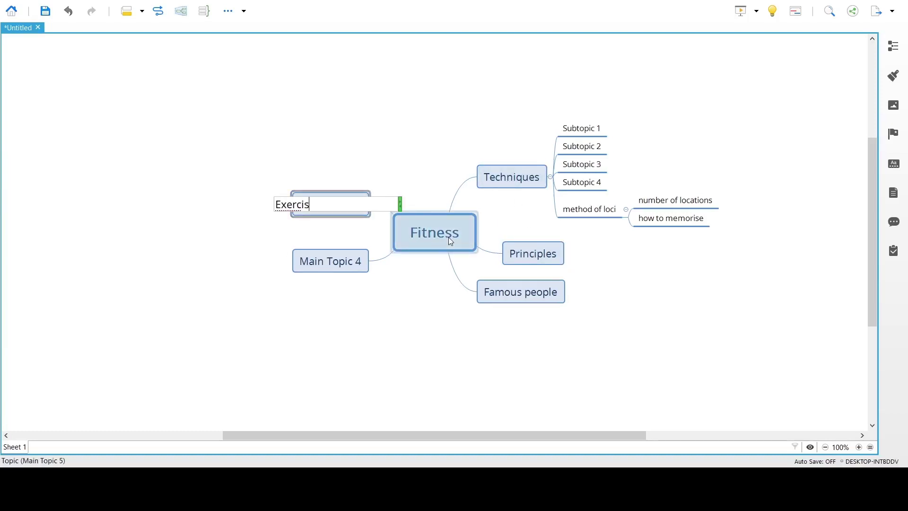
type("es")
key("Return")
key("Tab")
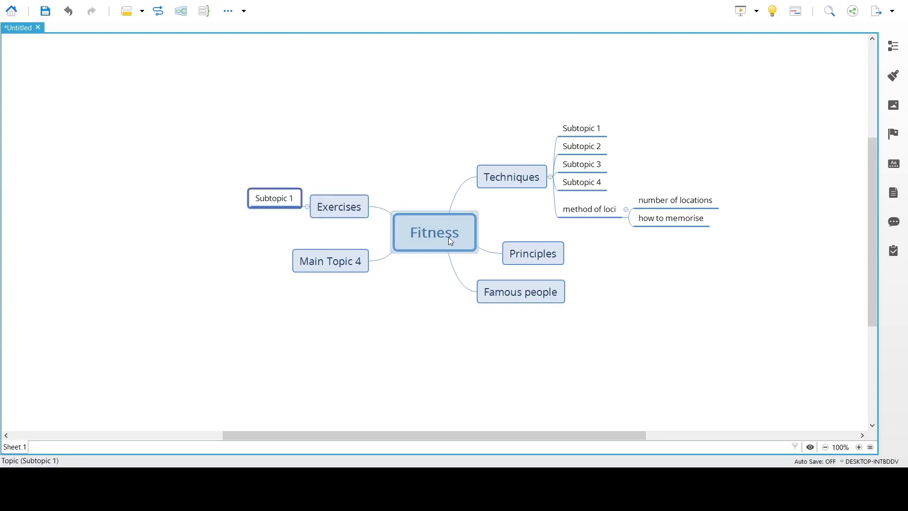
key("space")
type("jogging")
key("Return")
Add a weights subtopic below jogging and give weights a child subtopic.
key("Return")
type("weights")
key("Return")
key("Tab")
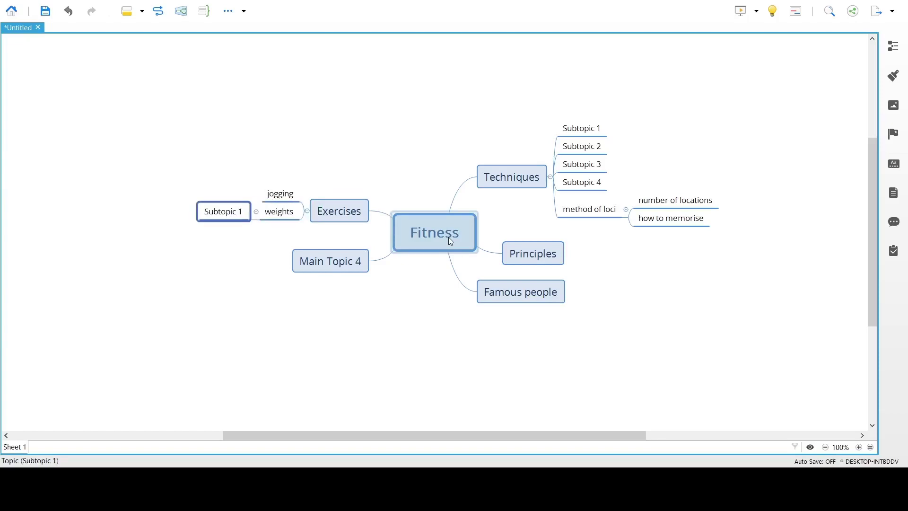
key("Return")
key("Return")
key("Return")
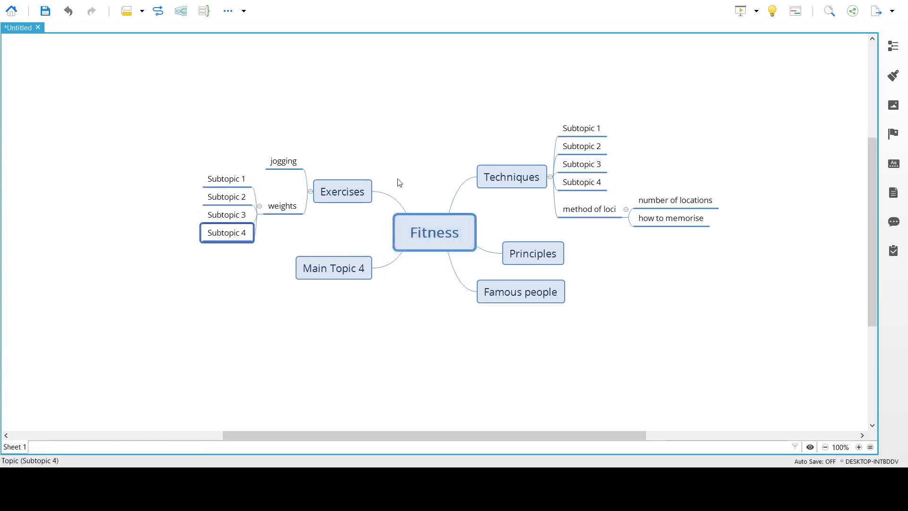